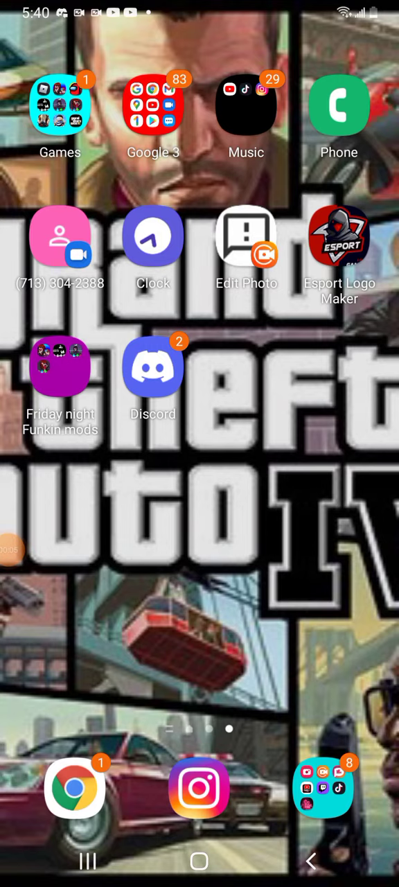
# - Launch the Suicide Mouse mod from the Friday Night Funkin mods folder and wait for its title screen
pyautogui.click(60, 367)
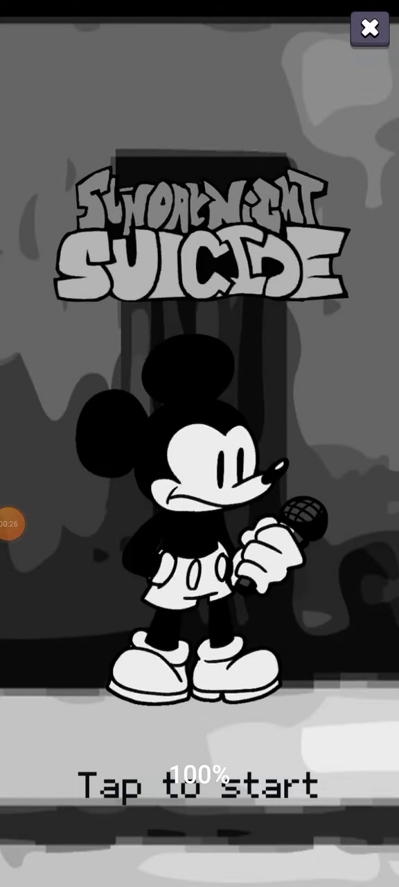
# - Get past the title screen and ad, enter Story Mode, and select the Mickey week
pyautogui.click(200, 485)
pyautogui.click(350, 39)
pyautogui.click(199, 485)
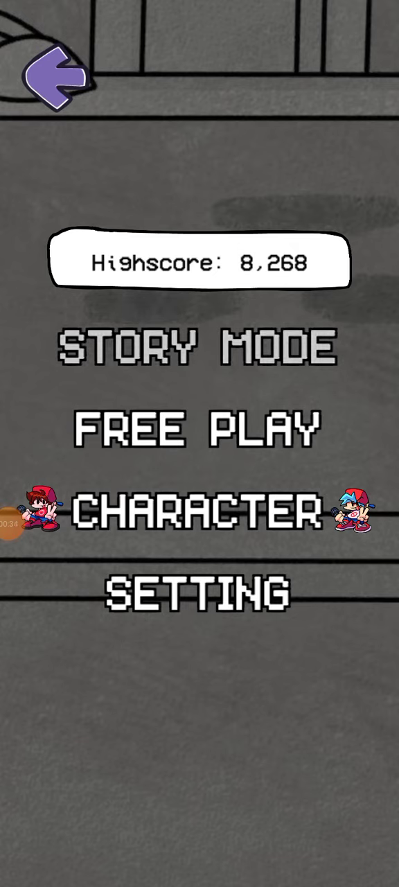
pyautogui.click(199, 346)
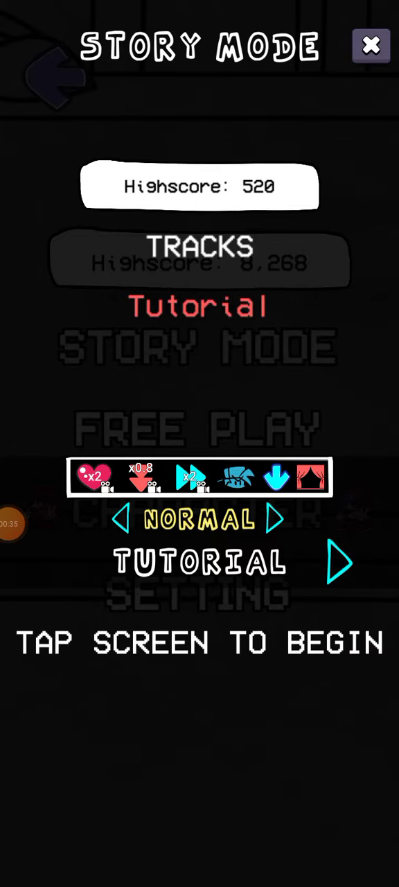
pyautogui.click(339, 562)
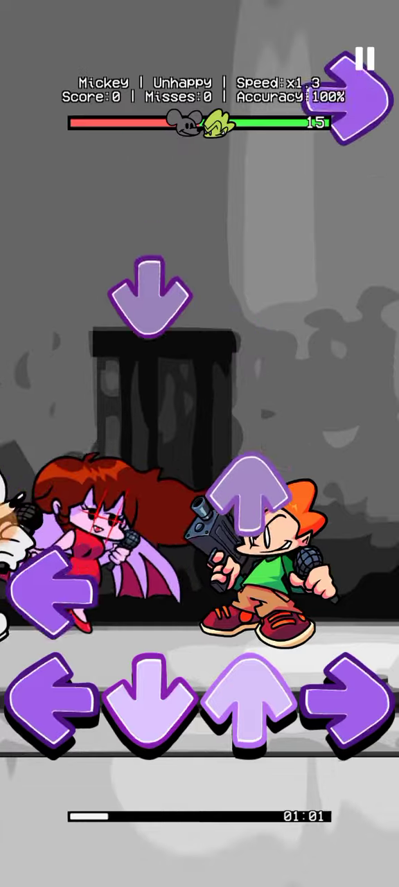
# - Play Unhappy's opening by tapping the four arrow buttons on the falling notes
pyautogui.click(150, 700)
pyautogui.click(249, 699)
pyautogui.click(150, 700)
pyautogui.click(50, 699)
pyautogui.click(149, 700)
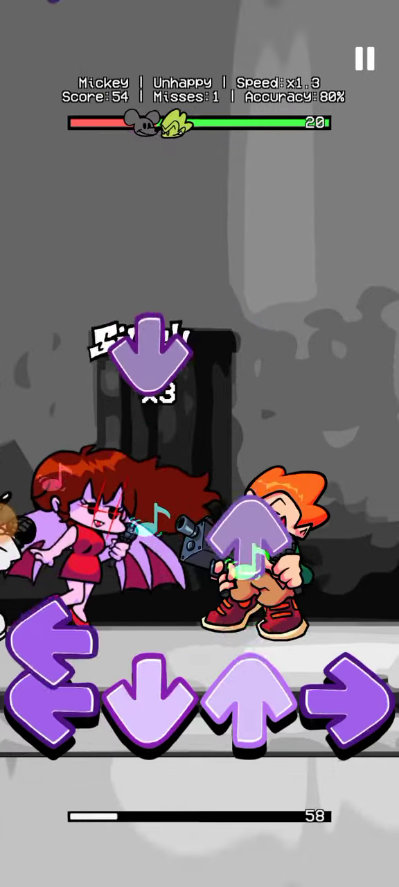
pyautogui.click(249, 700)
pyautogui.click(150, 700)
pyautogui.click(249, 700)
pyautogui.click(150, 700)
pyautogui.click(50, 699)
pyautogui.click(149, 700)
pyautogui.click(349, 699)
pyautogui.click(150, 699)
pyautogui.click(50, 699)
pyautogui.click(149, 700)
pyautogui.click(250, 699)
pyautogui.click(249, 699)
pyautogui.click(349, 700)
pyautogui.click(149, 700)
pyautogui.click(249, 699)
pyautogui.click(349, 700)
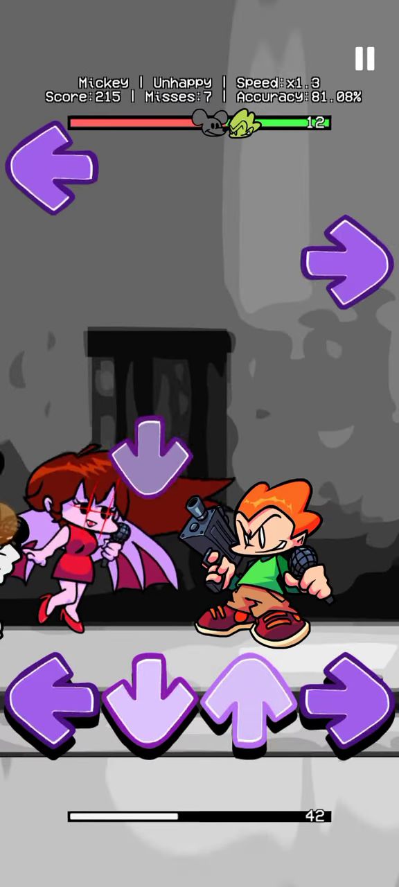
# - Hit Unhappy's mid-song notes, including long up notes, with the arrow keys
pyautogui.press('Down')
pyautogui.press('Left')
pyautogui.press('Up')
pyautogui.press('Down')
pyautogui.press('Up')
pyautogui.press('Right')
pyautogui.press('Up')
pyautogui.press('Right')
pyautogui.press('Down')
pyautogui.press('Right')
pyautogui.press('Left')
pyautogui.press('Left')
pyautogui.press('Down')
pyautogui.press('Up')
pyautogui.press('Up')
pyautogui.press('Right')
pyautogui.press('Left')
pyautogui.press('Right')
pyautogui.press('Left')
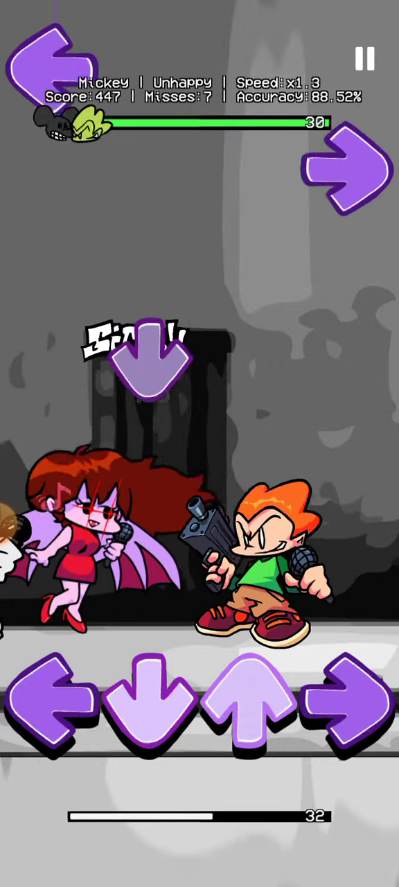
pyautogui.press('Left')
pyautogui.press('Left')
pyautogui.press('Up')
pyautogui.press('Down')
pyautogui.press('Up')
pyautogui.press('Up')
pyautogui.press('Left')
pyautogui.press('Down')
pyautogui.press('Left')
pyautogui.press('Right')
pyautogui.press('Down')
pyautogui.press('Left')
pyautogui.press('Left')
pyautogui.press('Down')
pyautogui.press('Down')
pyautogui.press('Up')
pyautogui.press('Up')
pyautogui.press('Up')
pyautogui.press('Right')
pyautogui.press('Left')
pyautogui.press('Left')
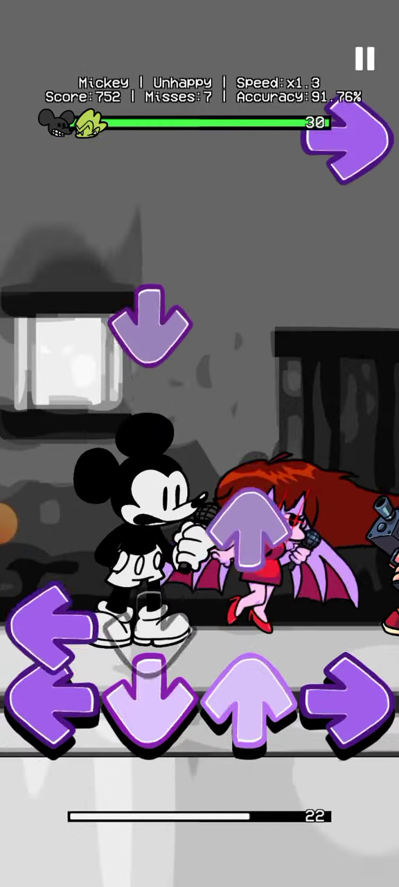
pyautogui.press('Up')
pyautogui.press('Up')
pyautogui.press('Right')
pyautogui.press('Left')
pyautogui.press('Down')
pyautogui.press('Down')
pyautogui.press('Left')
pyautogui.press('Down')
pyautogui.press('Left')
pyautogui.press('Right')
pyautogui.press('Up')
pyautogui.press('Right')
pyautogui.press('Down')
pyautogui.press('Down')
pyautogui.press('Left')
pyautogui.press('Down')
pyautogui.press('Up')
pyautogui.press('Up')
pyautogui.press('Left')
pyautogui.press('Left')
pyautogui.press('Down')
# - Hit the final notes for a Victory (1,628 score, 95.39% accuracy), then return home
pyautogui.press('Right')
pyautogui.press('Right')
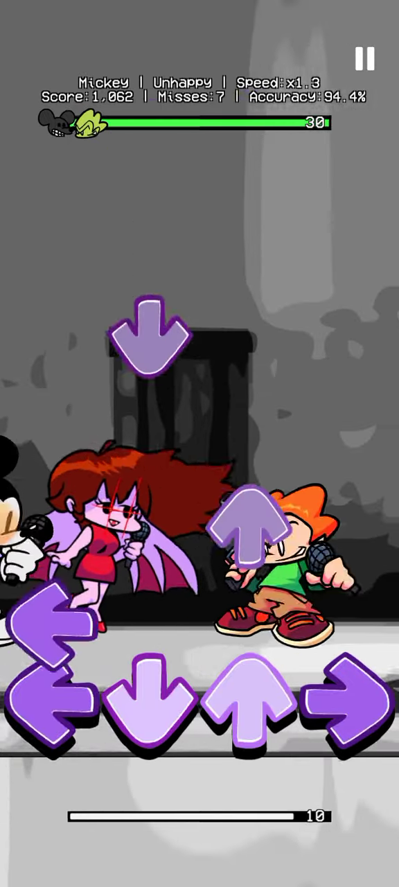
pyautogui.press('Up')
pyautogui.press('Down')
pyautogui.press('Left')
pyautogui.press('Right')
pyautogui.press('Up')
pyautogui.press('Left')
pyautogui.press('Down')
pyautogui.press('Right')
pyautogui.press('Down')
pyautogui.press('Down')
pyautogui.press('Down')
pyautogui.press('Up')
pyautogui.press('Up')
pyautogui.press('Up')
pyautogui.press('Right')
pyautogui.press('Left')
pyautogui.press('Down')
pyautogui.press('Up')
pyautogui.press('Left')
pyautogui.press('Right')
pyautogui.press('Right')
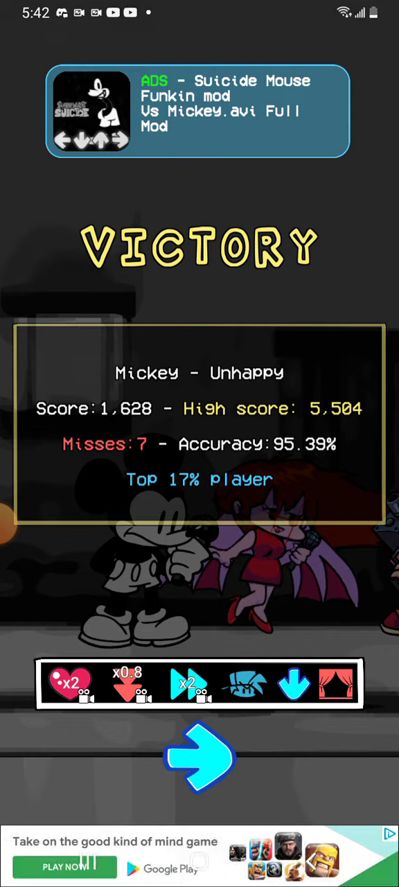
pyautogui.press('Home')
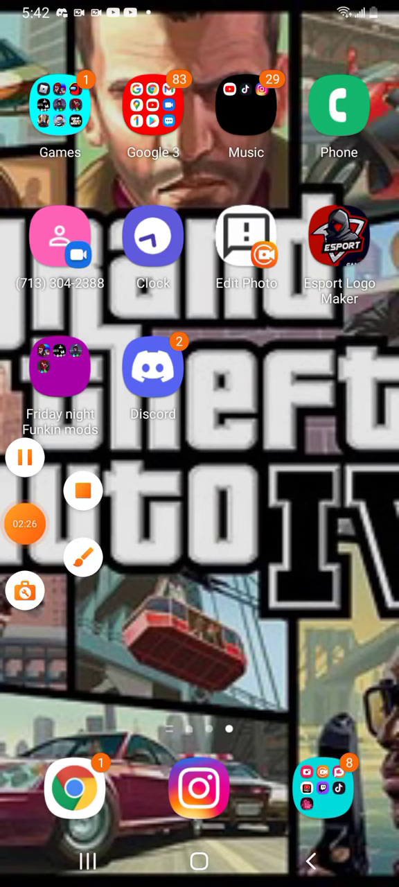